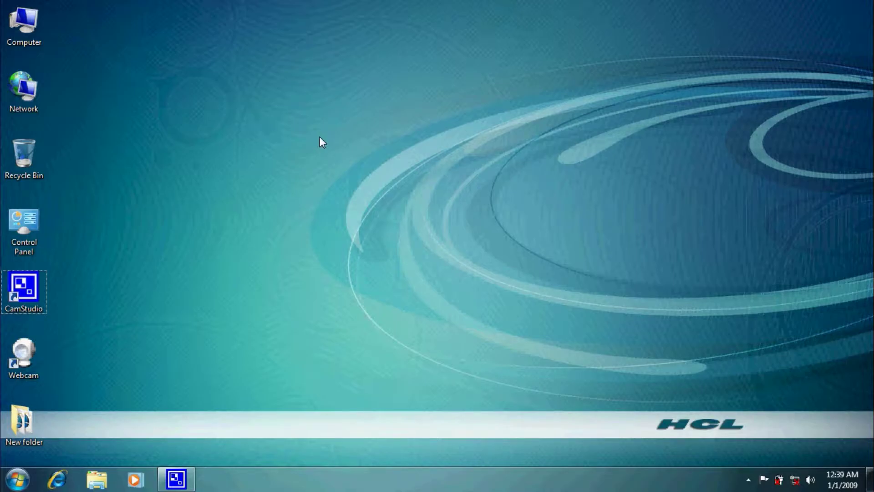
# - View the hard disk drives in Computer, look inside New Volume (G:), and close the window
pyautogui.doubleClick(39, 32)
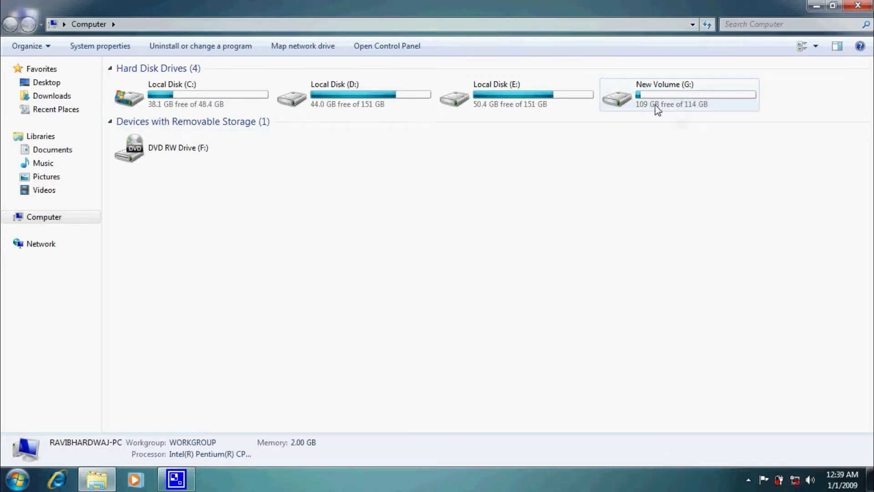
pyautogui.moveTo(678, 110)
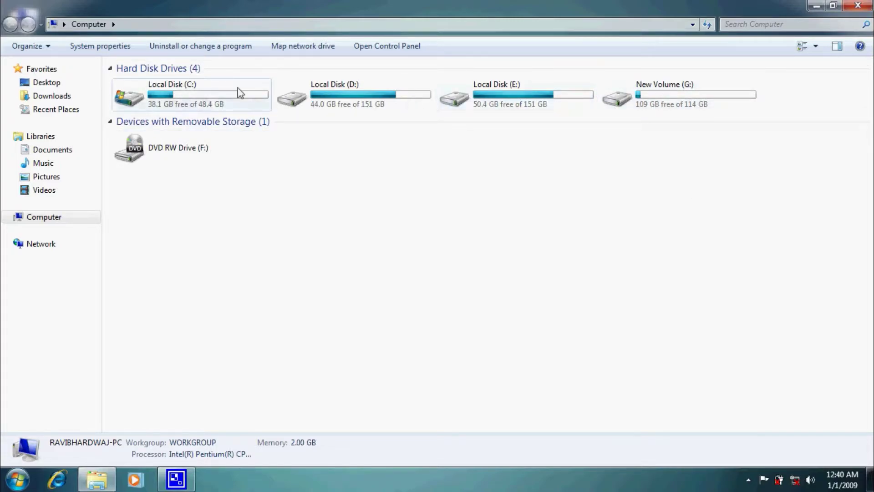
pyautogui.doubleClick(673, 99)
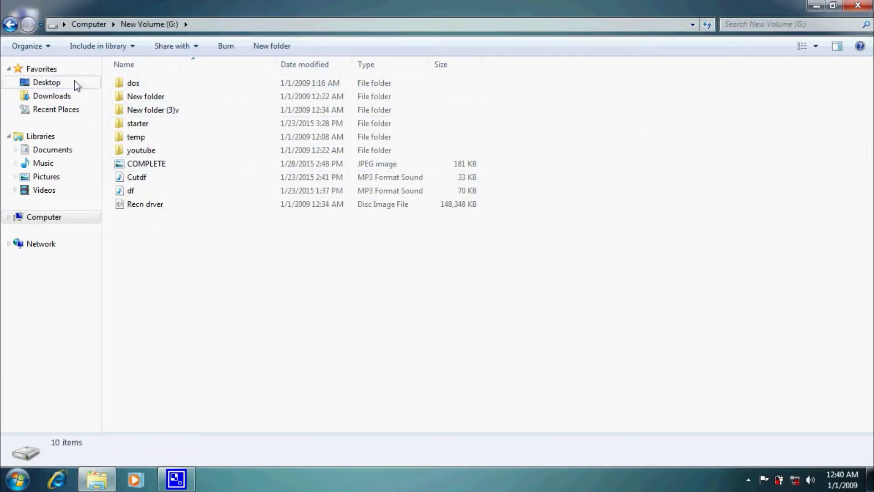
pyautogui.click(10, 25)
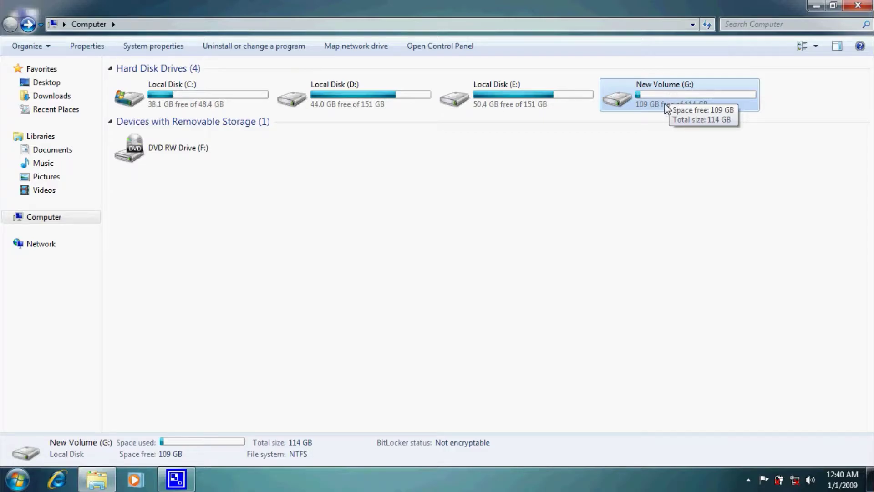
pyautogui.click(857, 7)
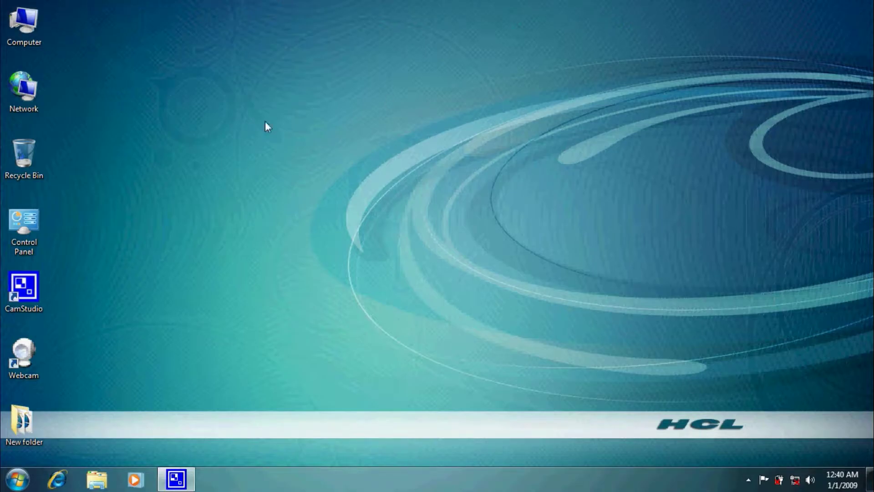
# - Open Computer Management from the desktop and display Disk Management
pyautogui.rightClick(35, 32)
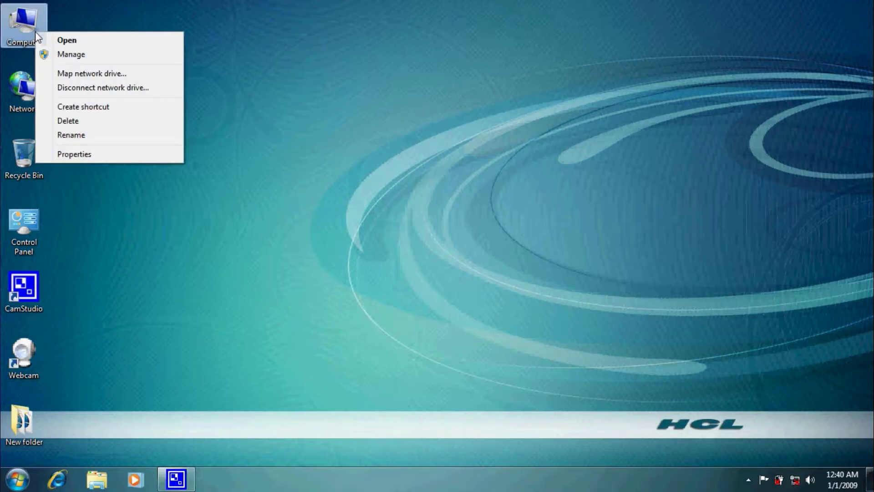
pyautogui.click(64, 54)
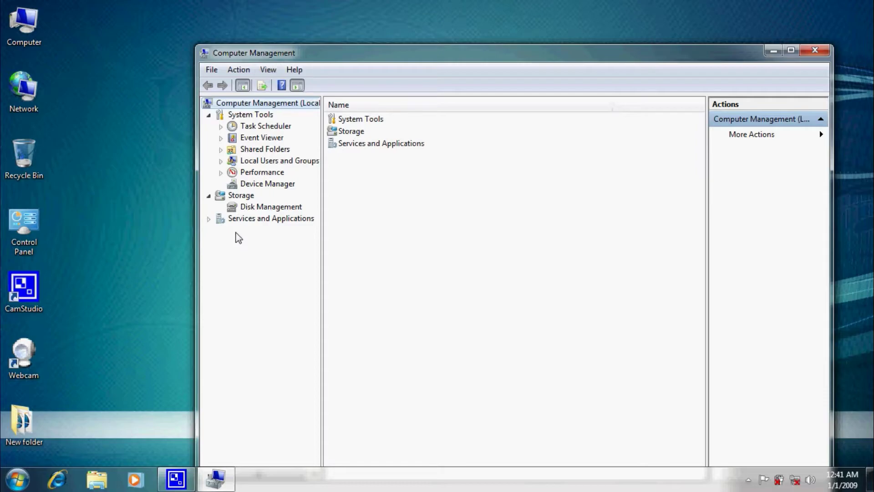
pyautogui.click(280, 208)
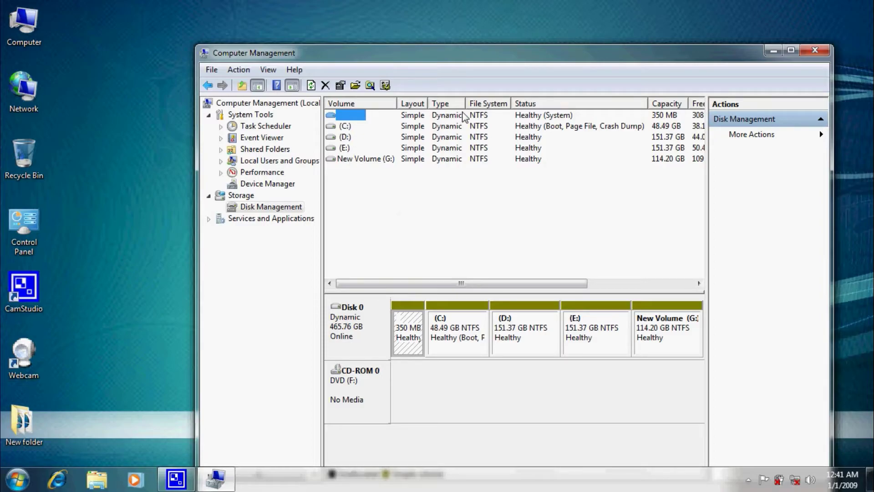
# - Examine the listed volumes C:, D:, E: and New Volume (G:), including their capacity, free space and percentage free
pyautogui.click(344, 126)
pyautogui.click(345, 137)
pyautogui.click(346, 147)
pyautogui.click(391, 160)
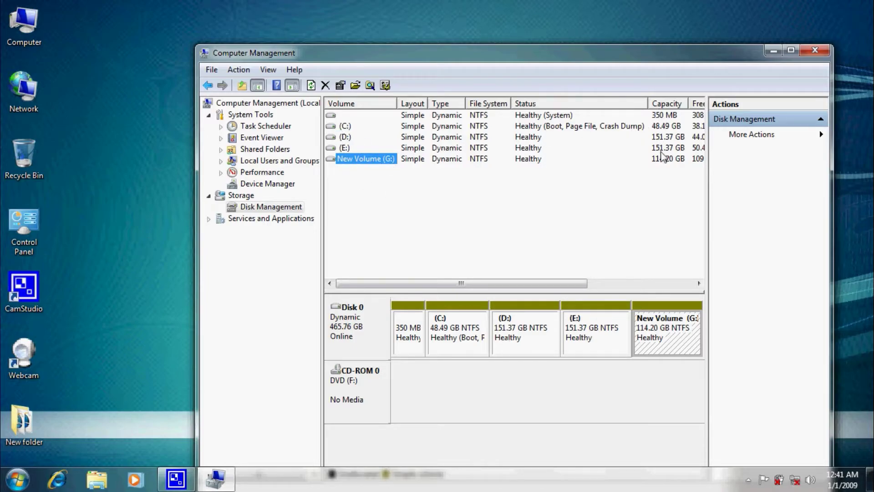
pyautogui.moveTo(569, 282); pyautogui.dragTo(643, 287)
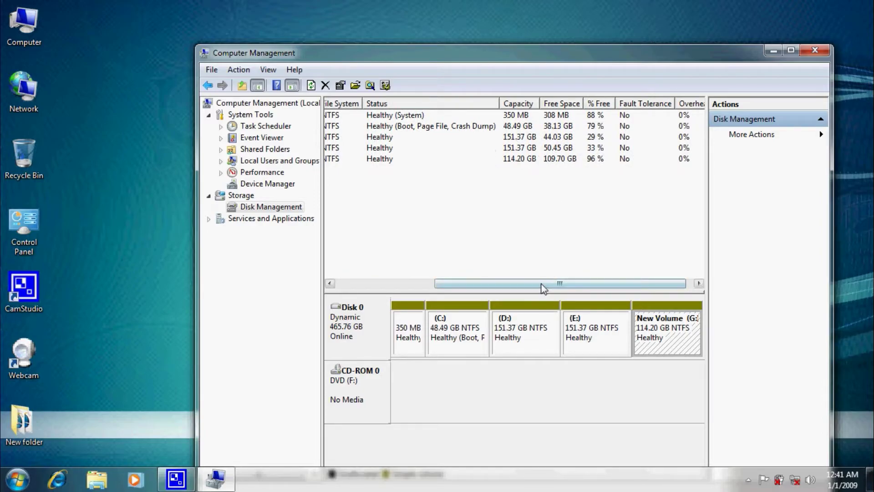
pyautogui.moveTo(542, 283); pyautogui.dragTo(511, 292)
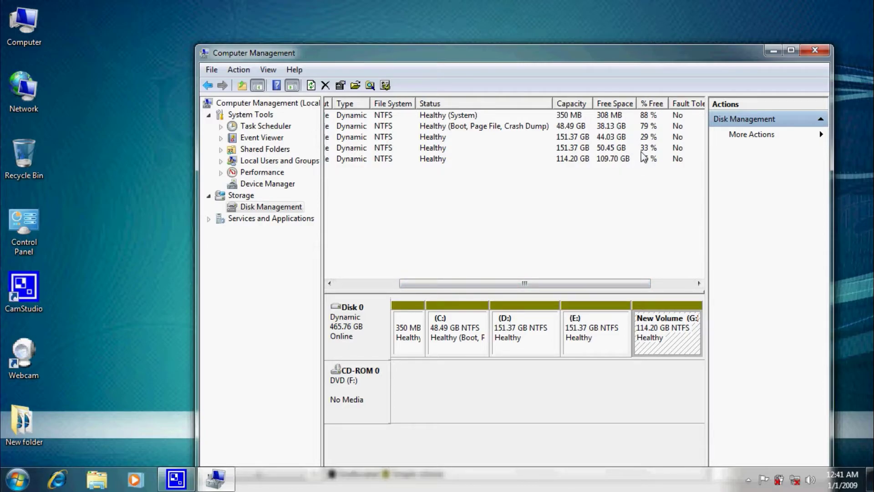
pyautogui.moveTo(638, 287); pyautogui.dragTo(564, 294)
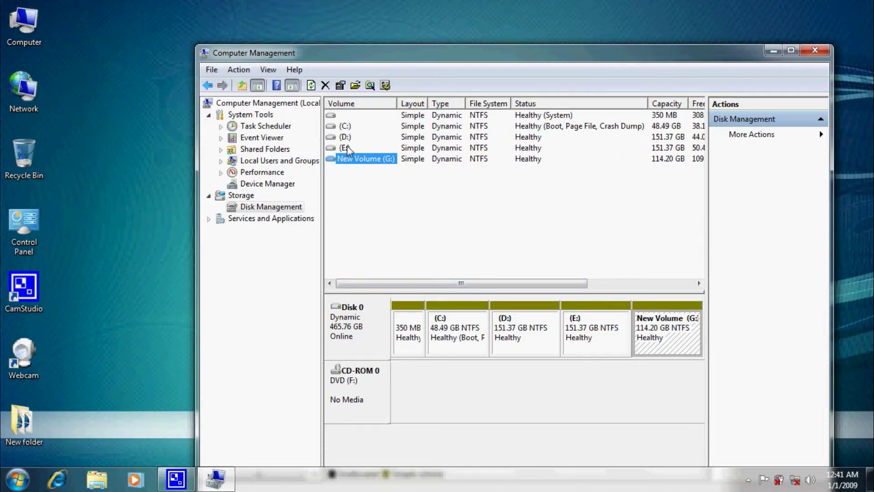
pyautogui.click(348, 127)
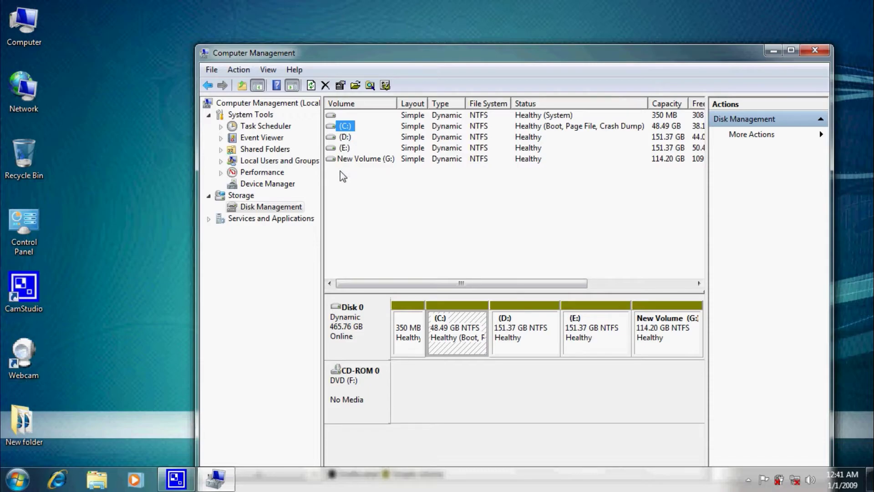
pyautogui.click(359, 159)
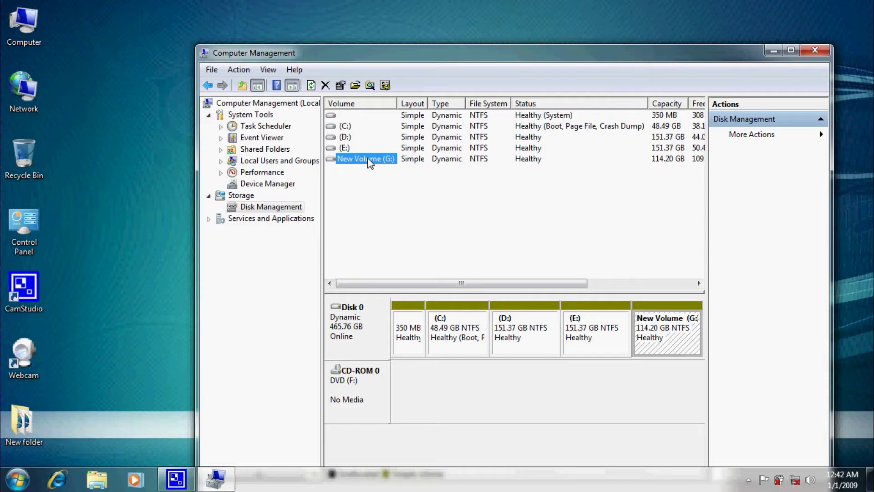
# - Open the drive letter and path settings for New Volume (G:) and select its G: entry
pyautogui.click(664, 335)
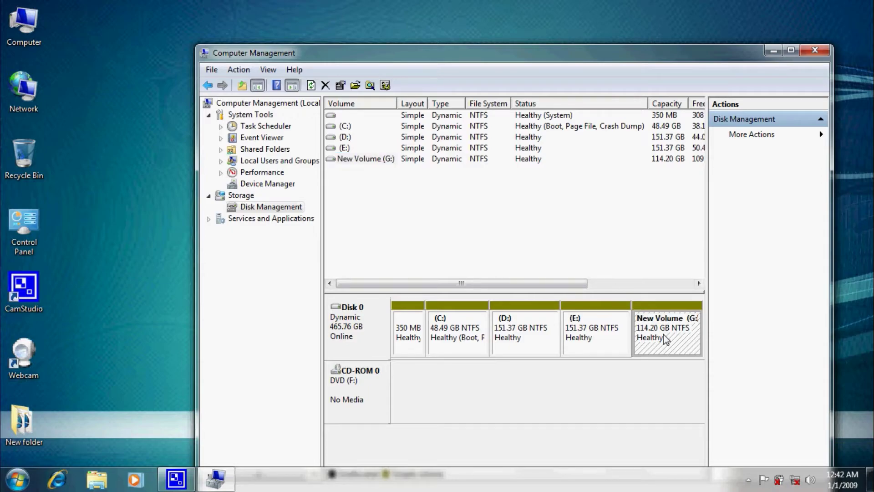
pyautogui.rightClick(363, 160)
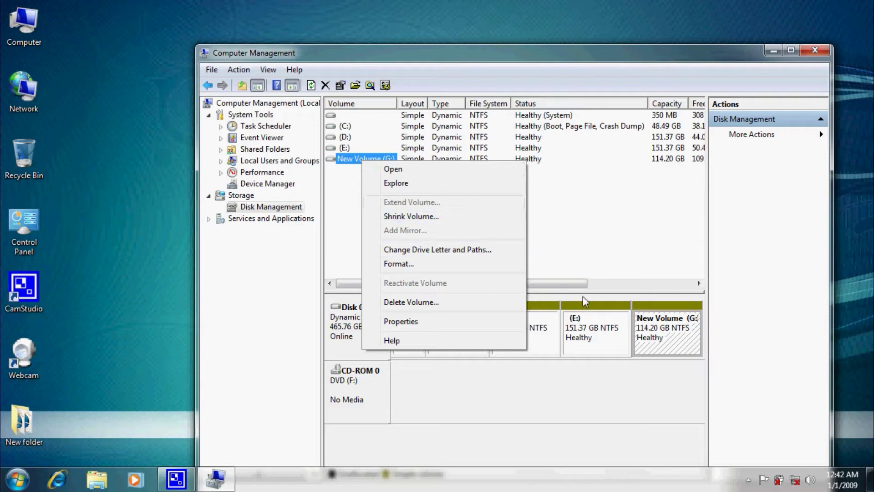
pyautogui.click(656, 337)
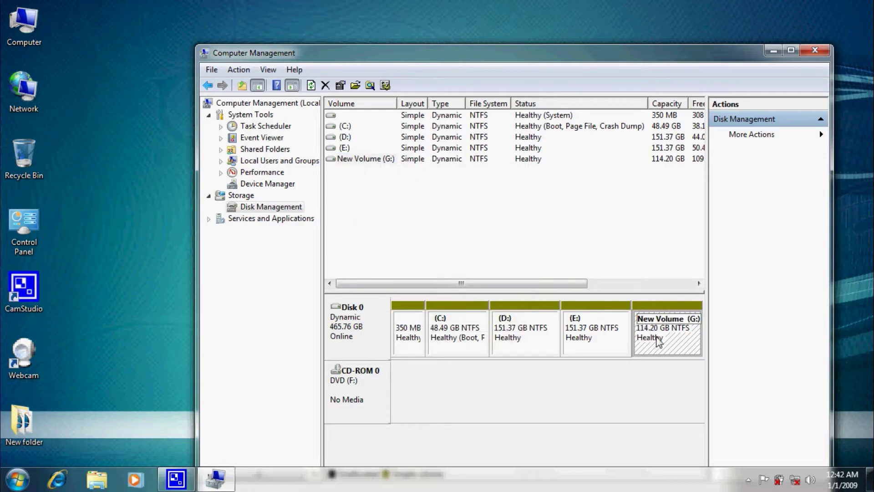
pyautogui.rightClick(658, 341)
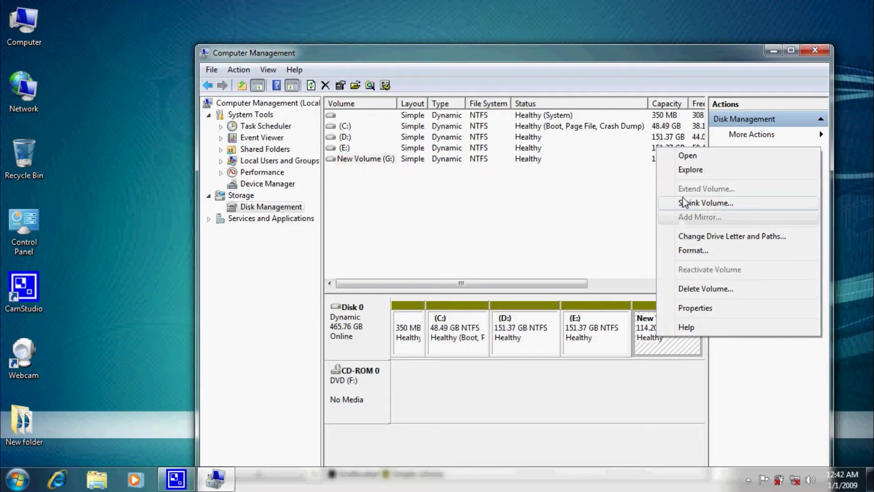
pyautogui.click(775, 238)
pyautogui.moveTo(573, 201); pyautogui.dragTo(734, 171)
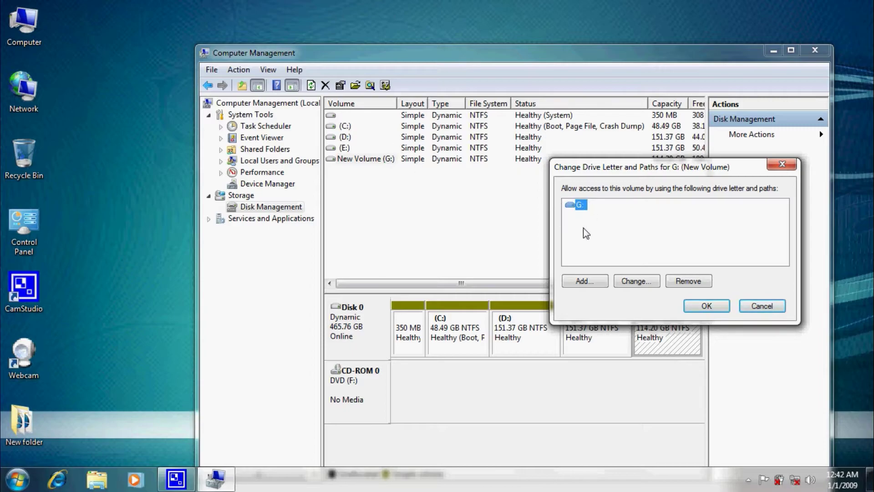
pyautogui.click(596, 220)
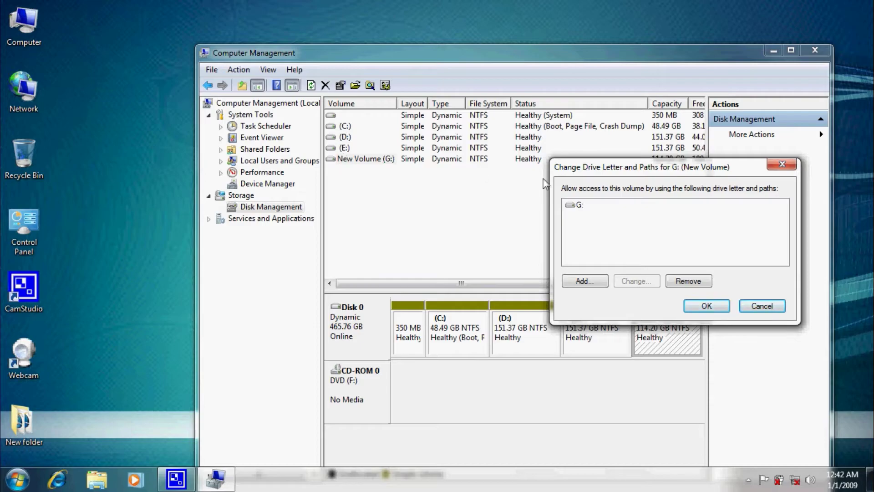
pyautogui.click(585, 207)
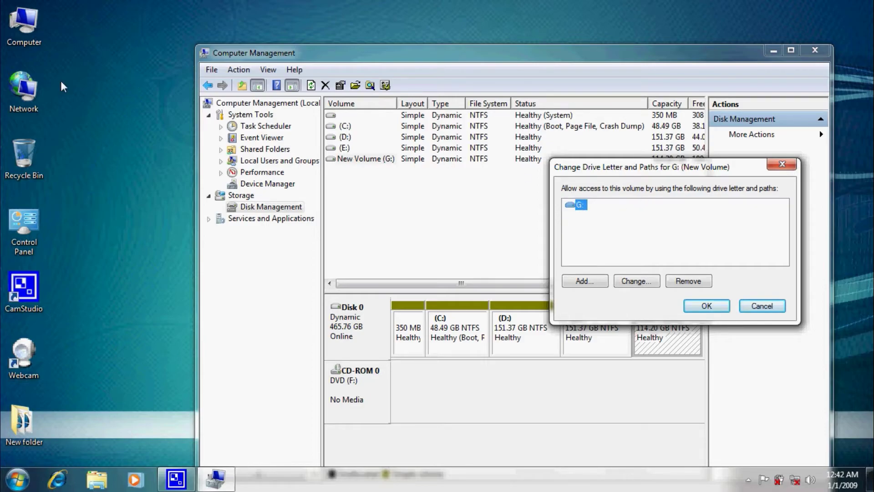
# - Check the drives shown in Computer and remove the drive letter G: from New Volume, accepting the confirmation
pyautogui.doubleClick(19, 28)
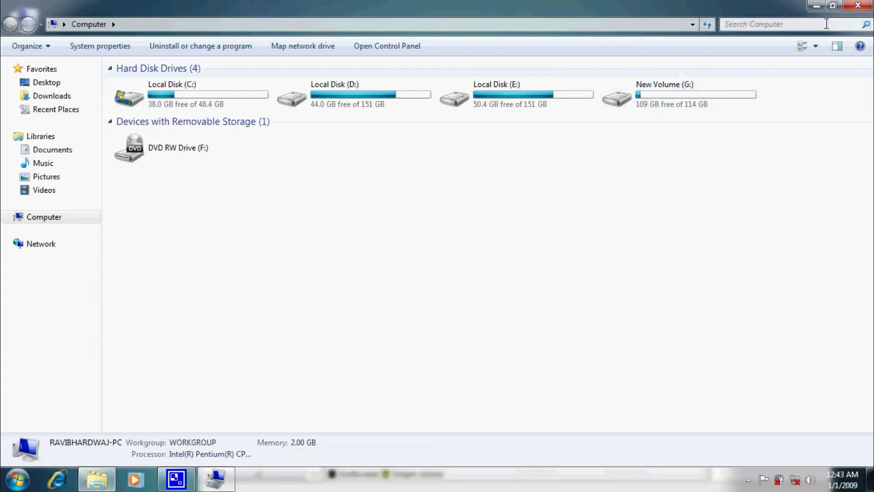
pyautogui.click(816, 6)
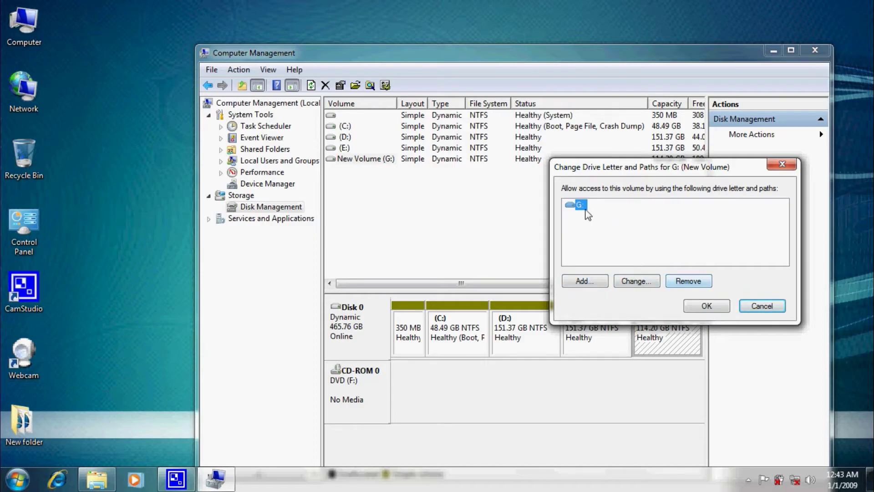
pyautogui.click(688, 282)
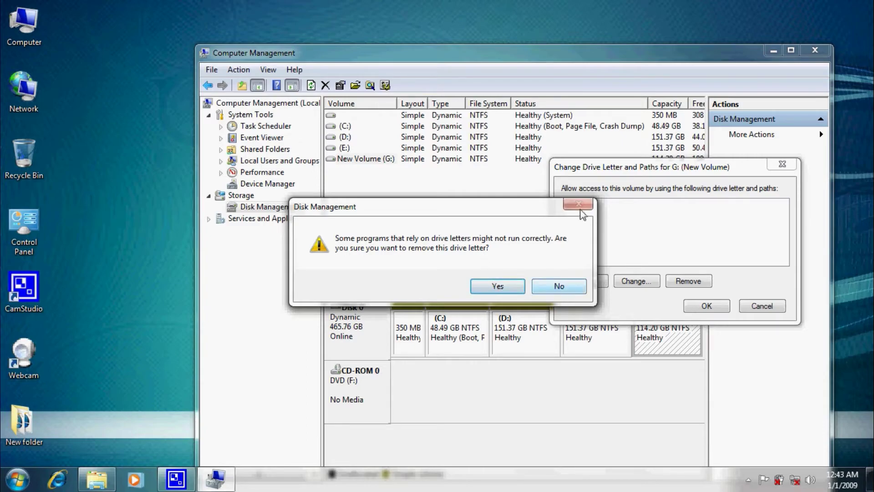
pyautogui.click(504, 287)
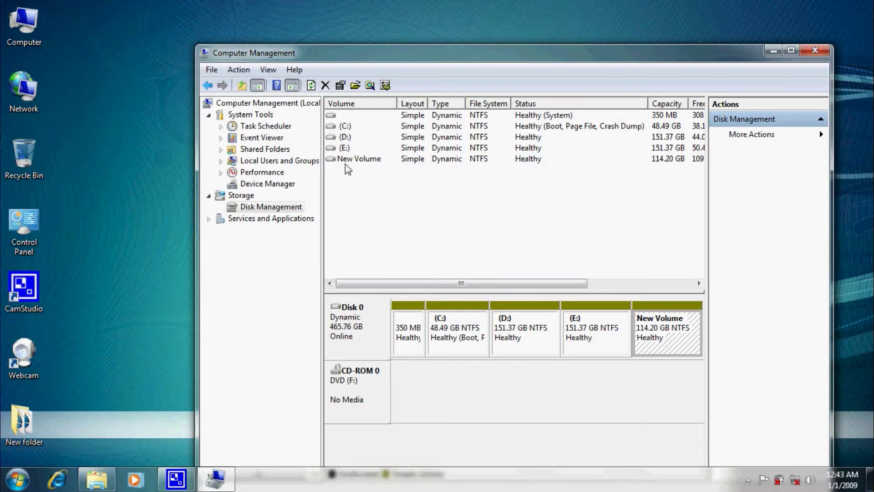
# - Check in Computer which hard disk drives are listed after the letter removal, and minimize the window
pyautogui.doubleClick(25, 28)
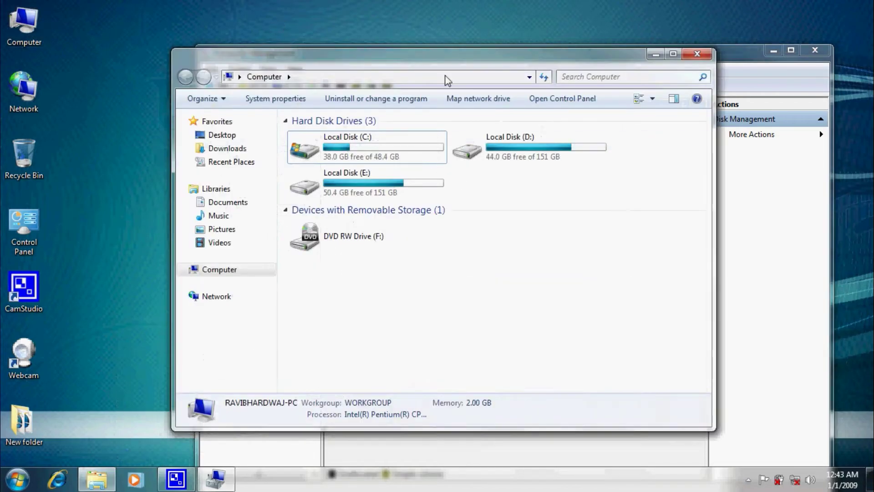
pyautogui.doubleClick(593, 65)
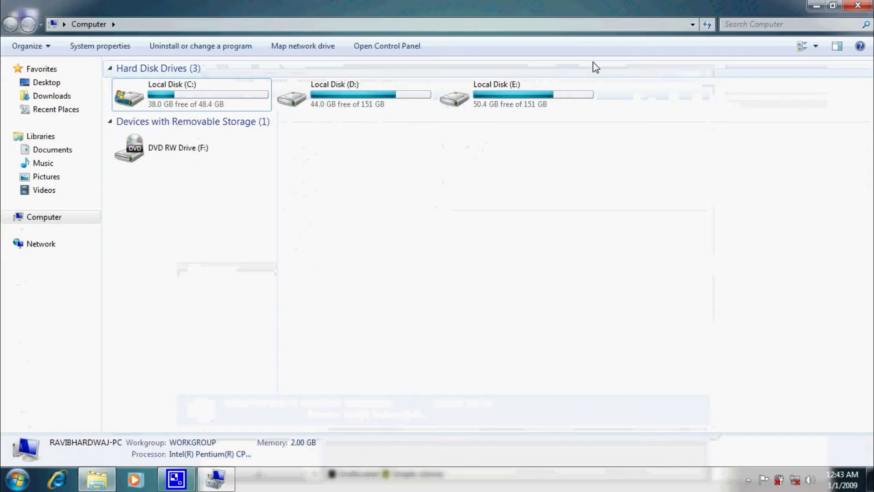
pyautogui.click(200, 84)
pyautogui.click(390, 92)
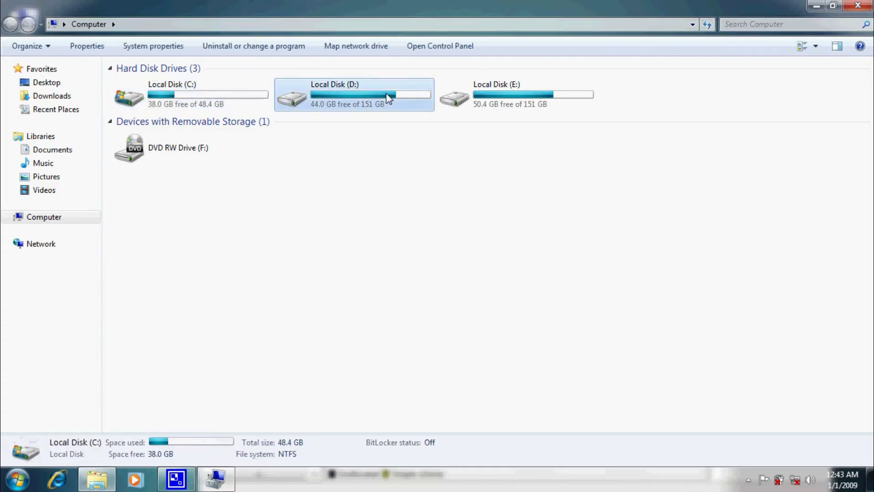
pyautogui.click(524, 93)
pyautogui.click(638, 93)
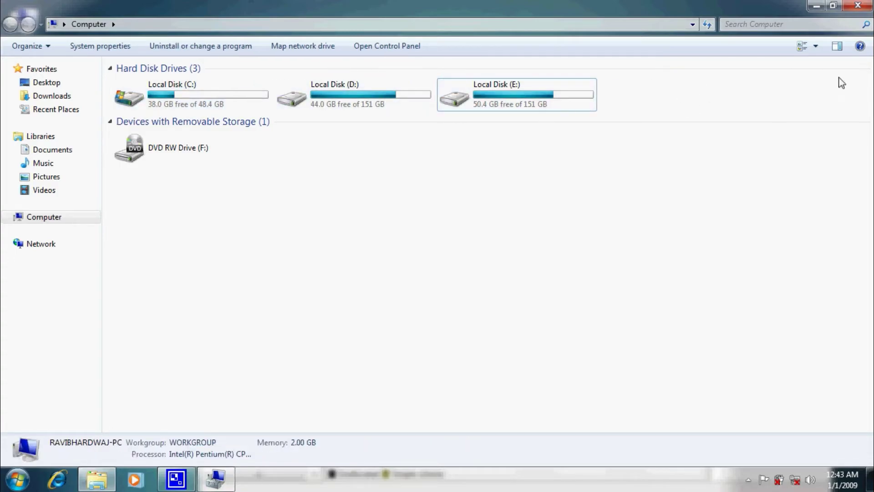
pyautogui.click(822, 11)
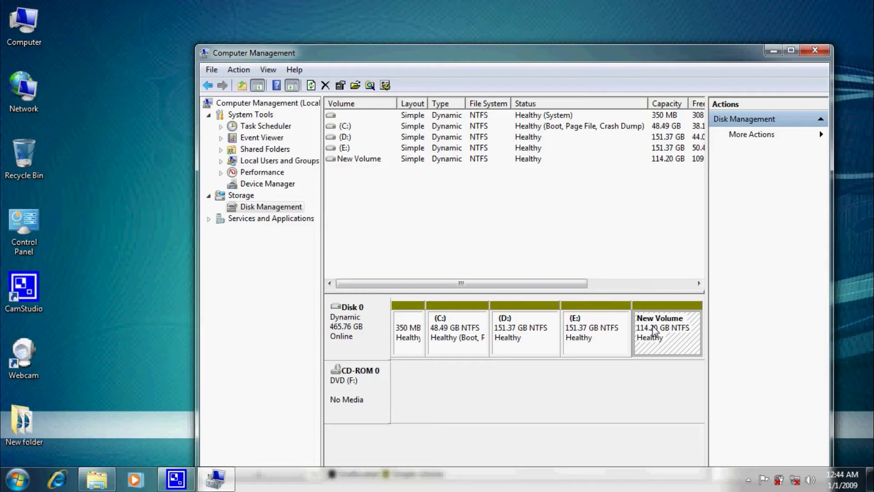
# - Add the drive letter G to New Volume in its drive letter and path settings
pyautogui.click(357, 159)
pyautogui.rightClick(359, 160)
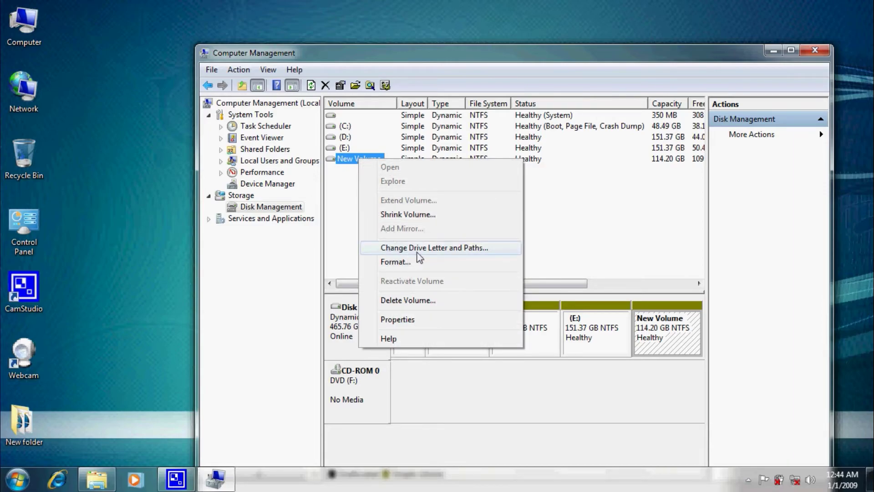
pyautogui.click(473, 255)
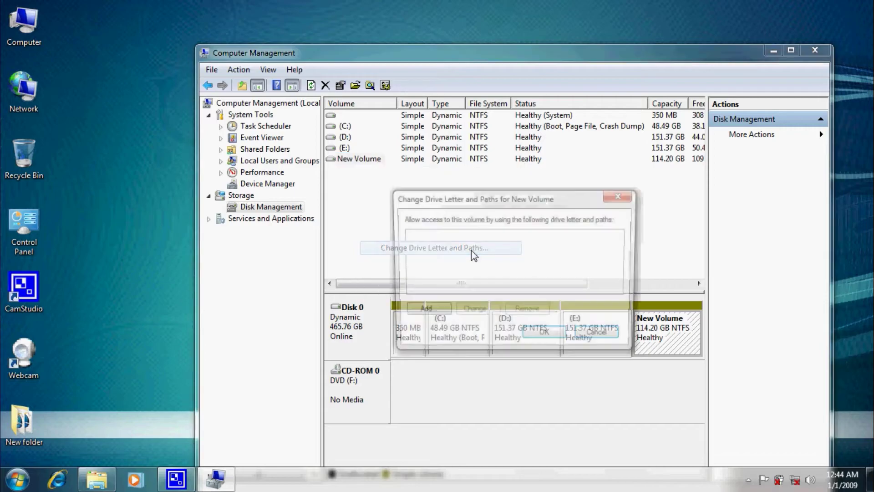
pyautogui.moveTo(506, 199); pyautogui.dragTo(590, 149)
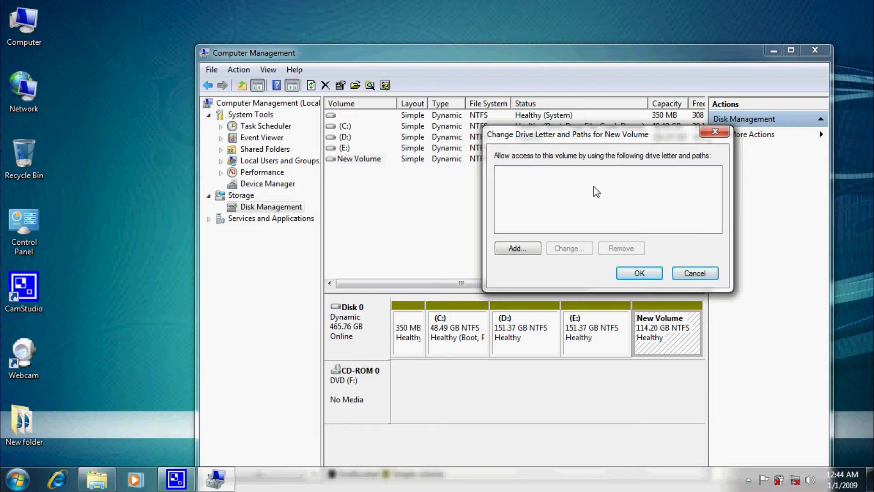
pyautogui.click(519, 251)
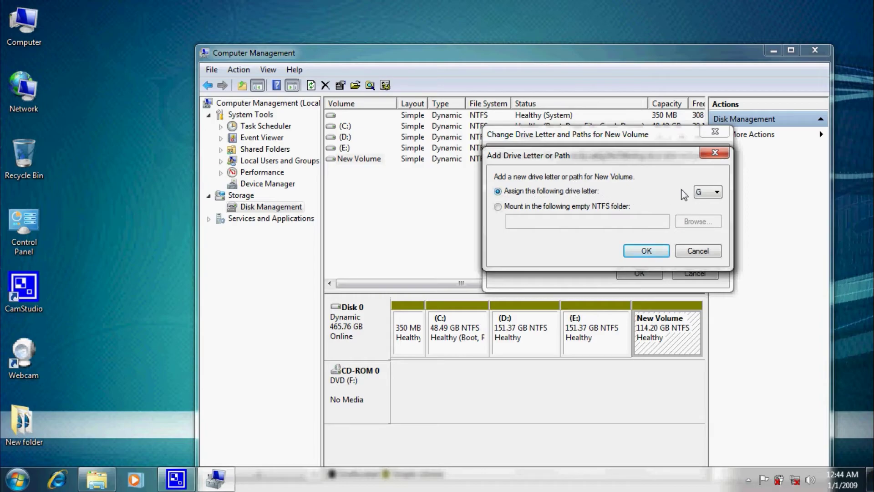
pyautogui.click(717, 193)
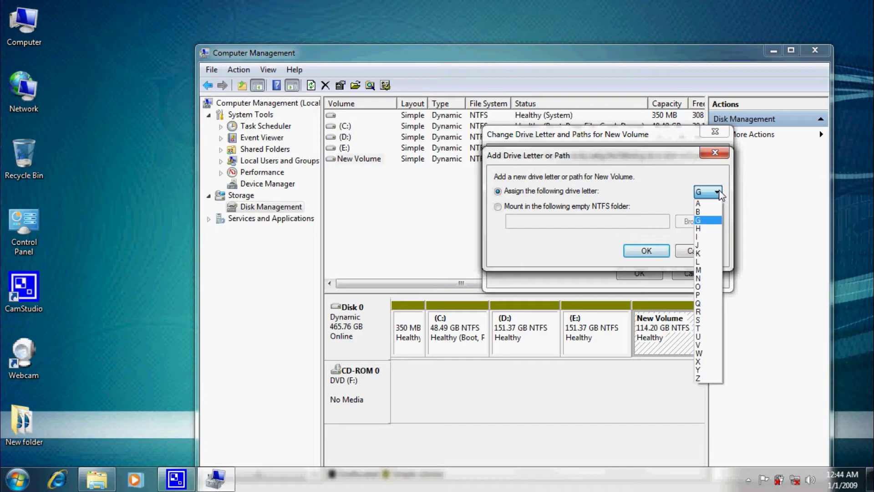
pyautogui.click(713, 225)
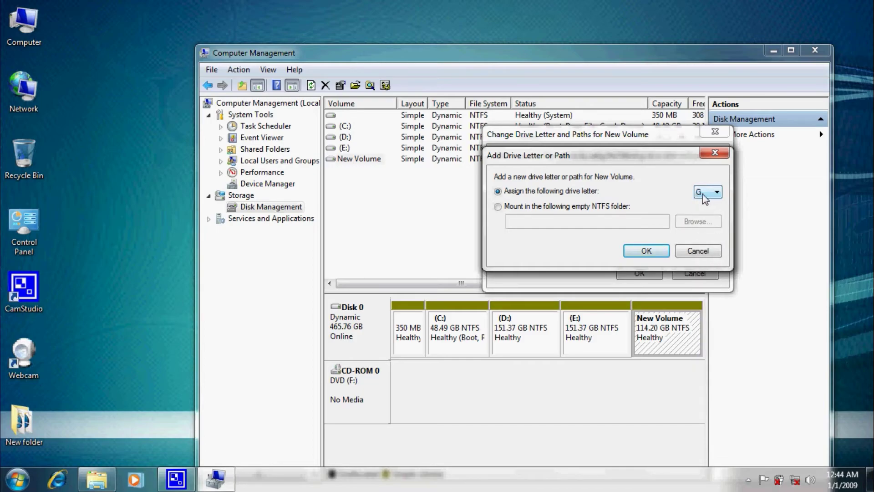
pyautogui.click(646, 250)
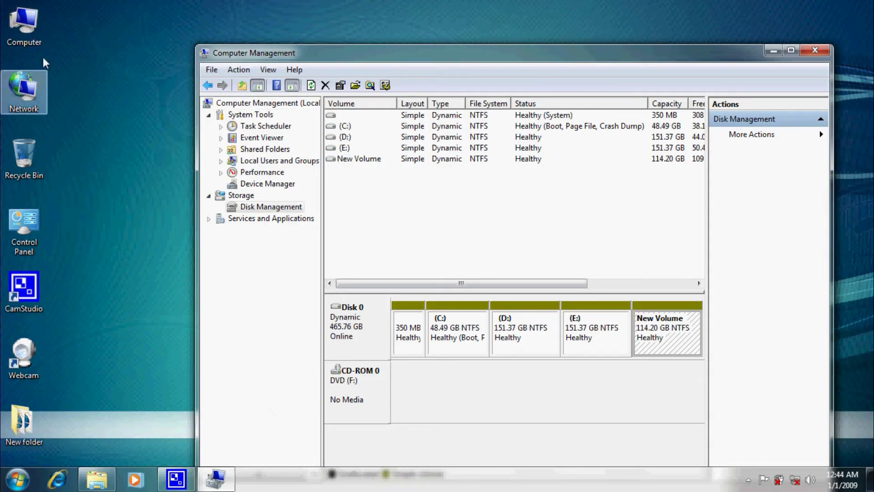
# - Check the drives in Computer, view the contents of New Volume (G:), go back and minimize the window
pyautogui.doubleClick(24, 23)
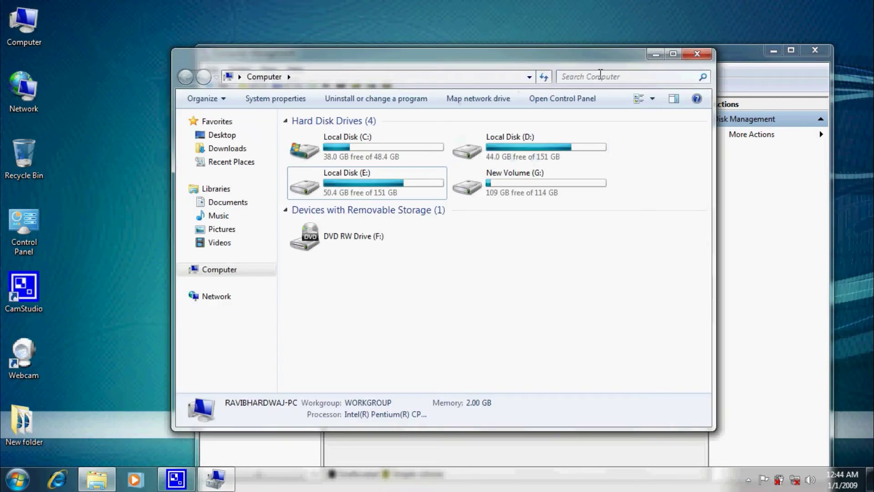
pyautogui.doubleClick(594, 57)
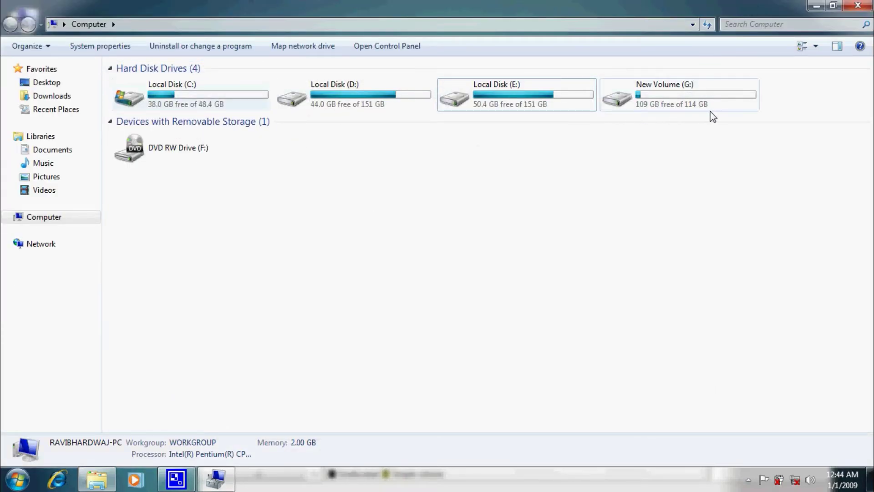
pyautogui.doubleClick(695, 102)
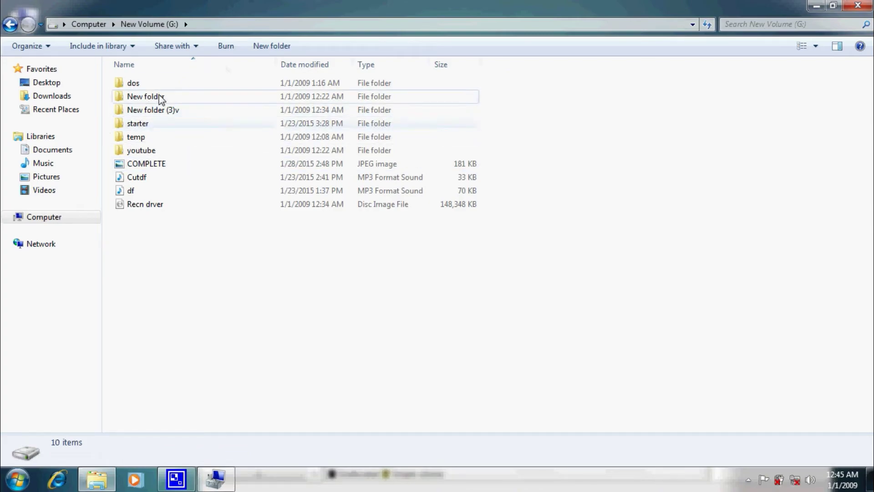
pyautogui.click(10, 25)
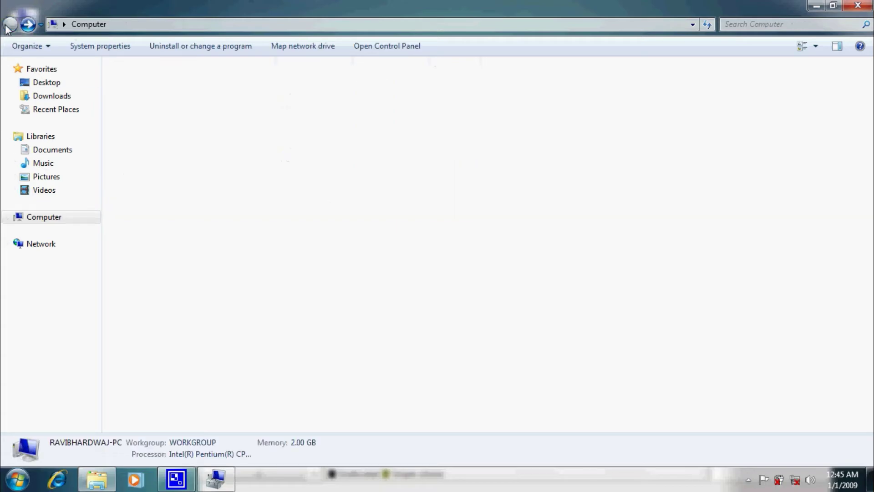
pyautogui.click(816, 6)
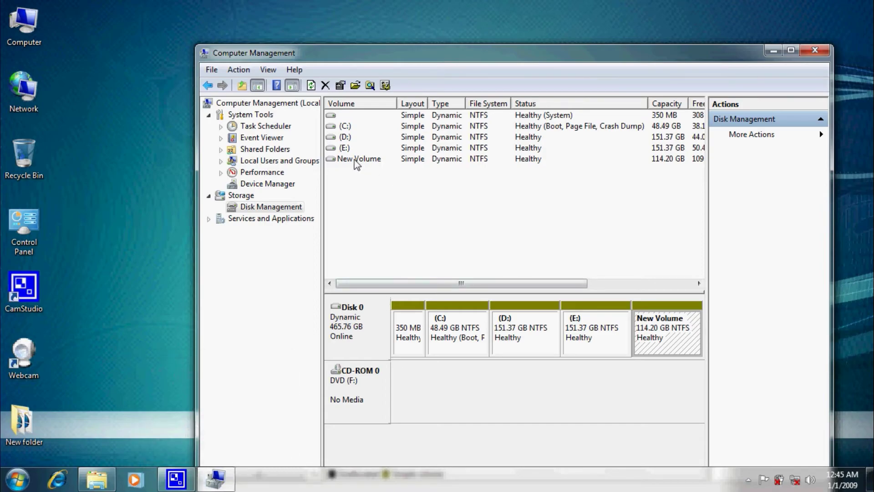
pyautogui.rightClick(651, 323)
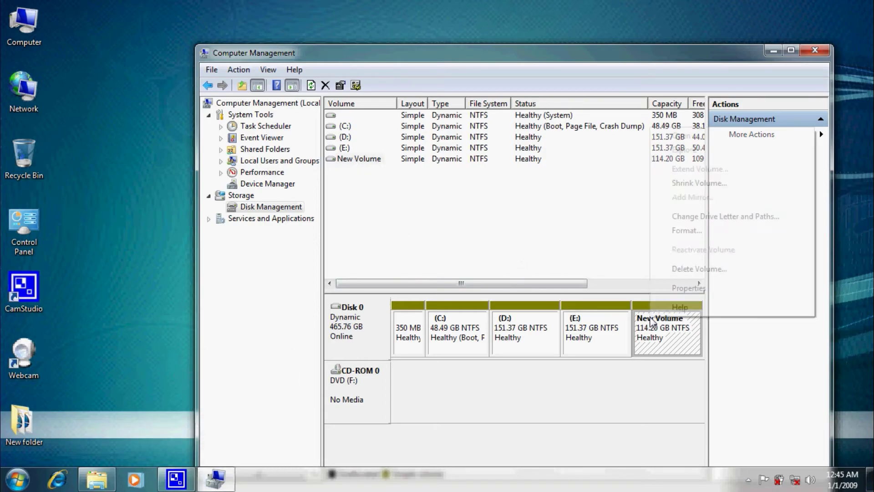
pyautogui.click(695, 217)
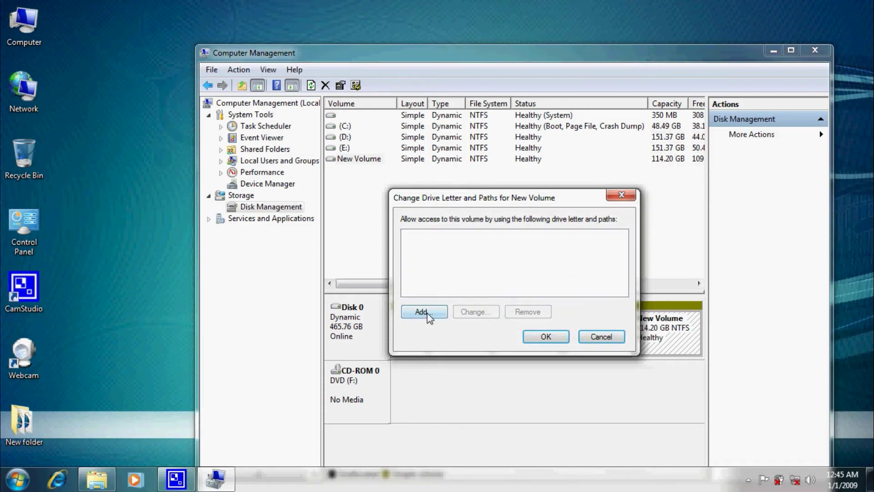
pyautogui.click(620, 195)
# - Change the drive letter of volume E: to Q and accept the confirmation
pyautogui.rightClick(345, 148)
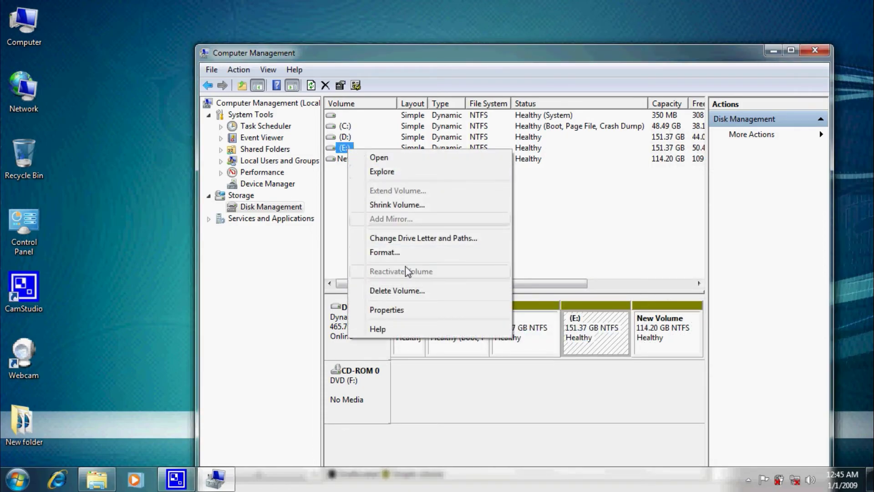
pyautogui.click(398, 239)
pyautogui.moveTo(473, 203); pyautogui.dragTo(599, 166)
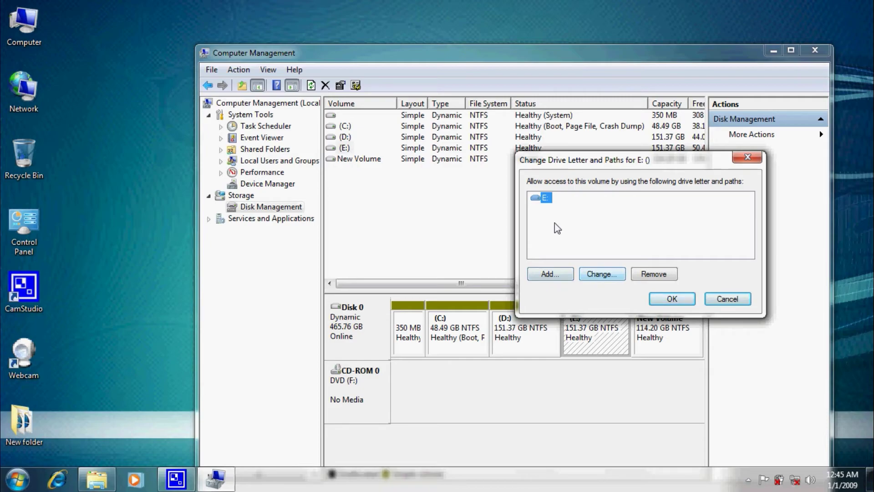
pyautogui.click(600, 274)
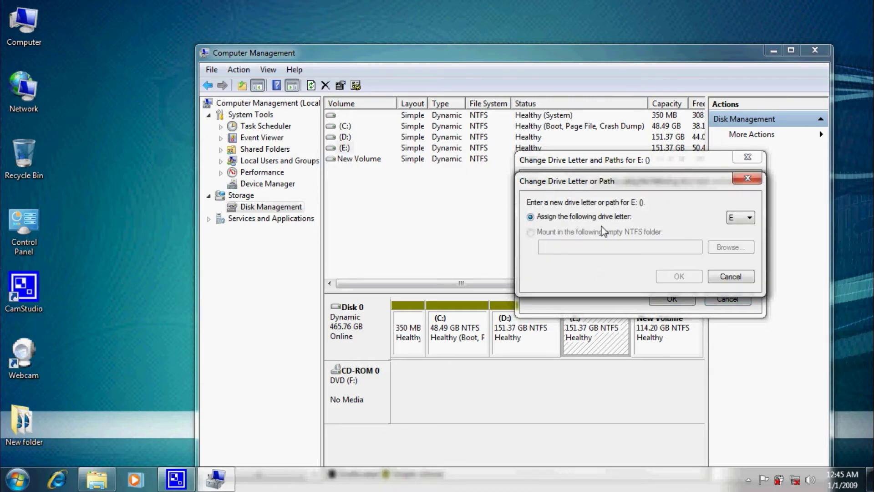
pyautogui.moveTo(625, 180)
pyautogui.mouseDown()
pyautogui.moveTo(625, 339)
pyautogui.moveTo(609, 176)
pyautogui.mouseUp()
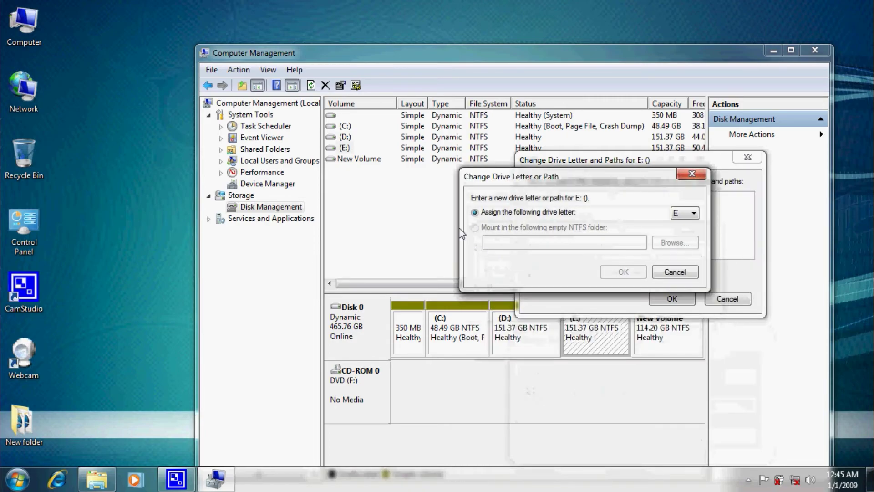
pyautogui.click(687, 212)
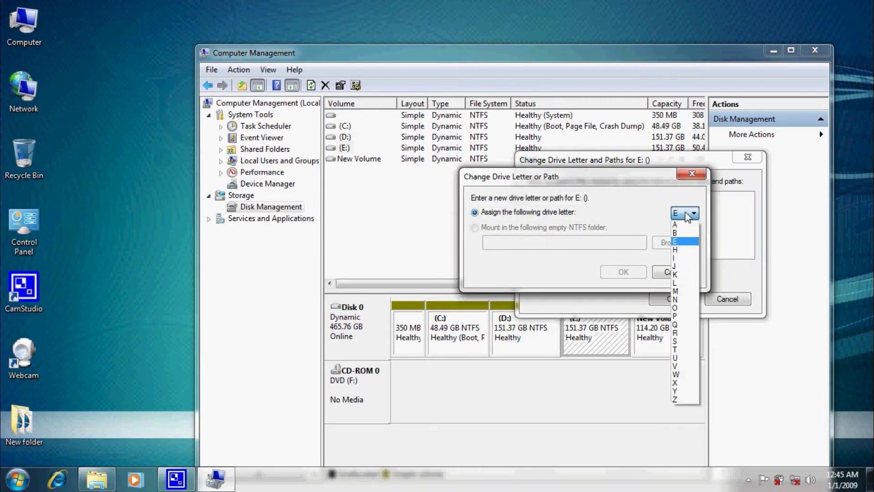
pyautogui.click(682, 324)
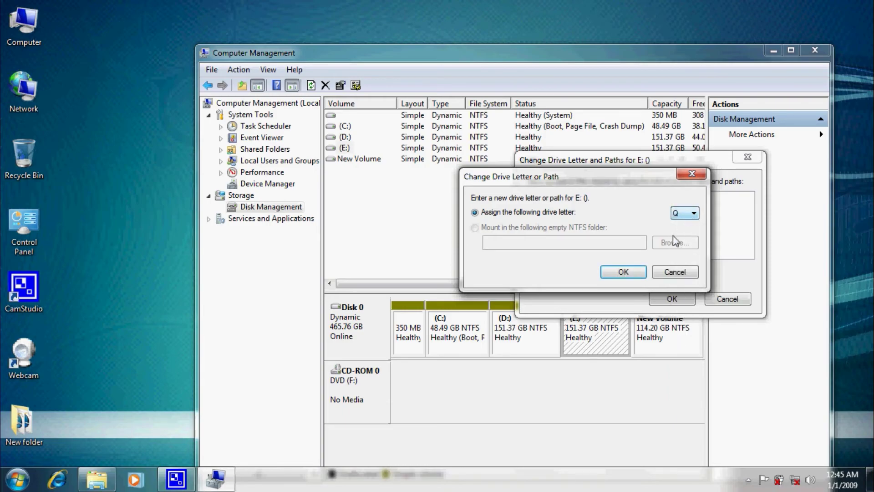
pyautogui.click(623, 271)
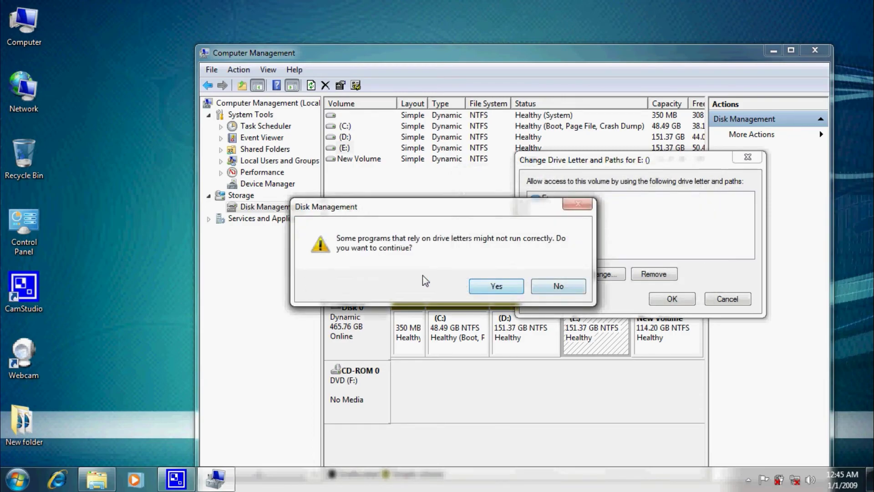
pyautogui.click(496, 286)
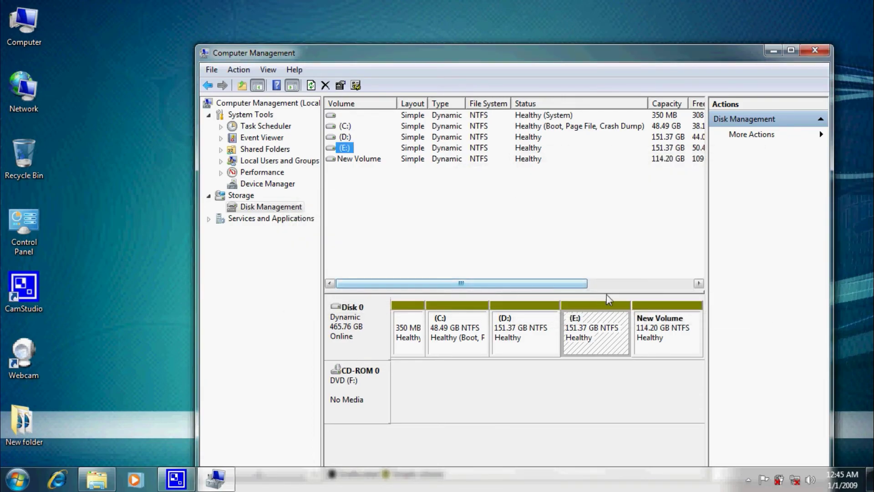
# - Check the drives in Computer, dismiss the AutoPlay window, view the contents of Local Disk (Q:) and go back
pyautogui.doubleClick(15, 26)
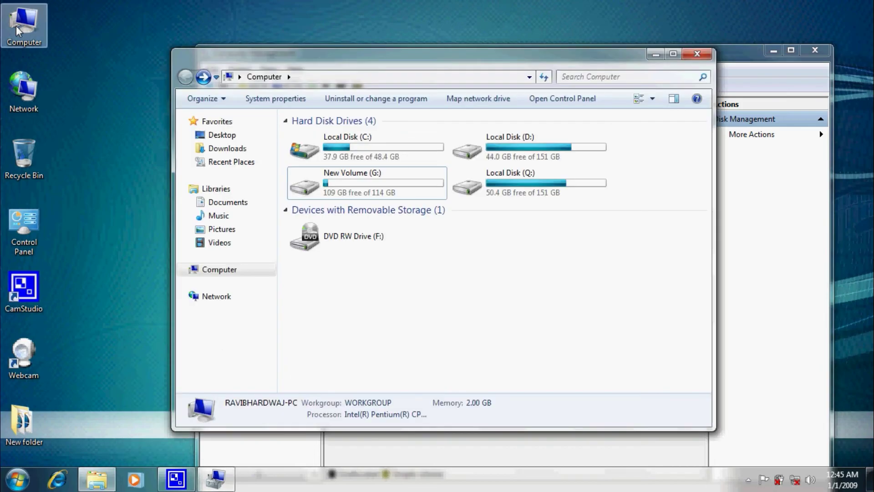
pyautogui.doubleClick(562, 66)
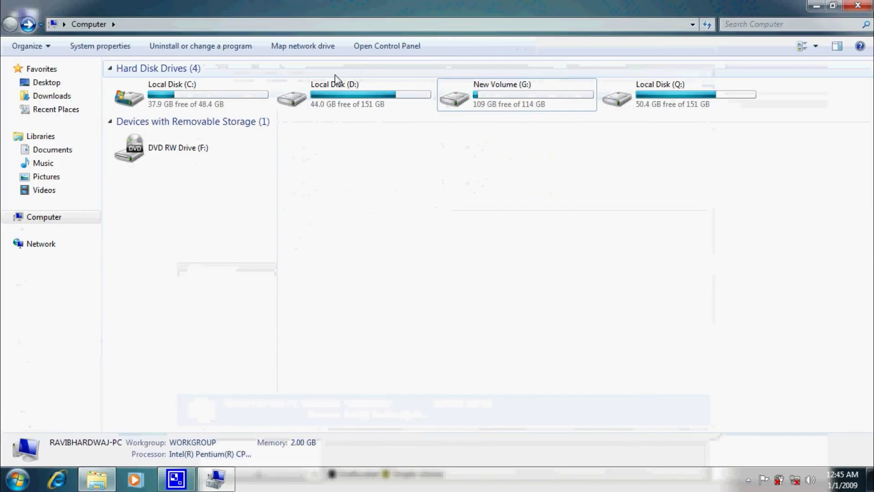
pyautogui.click(531, 72)
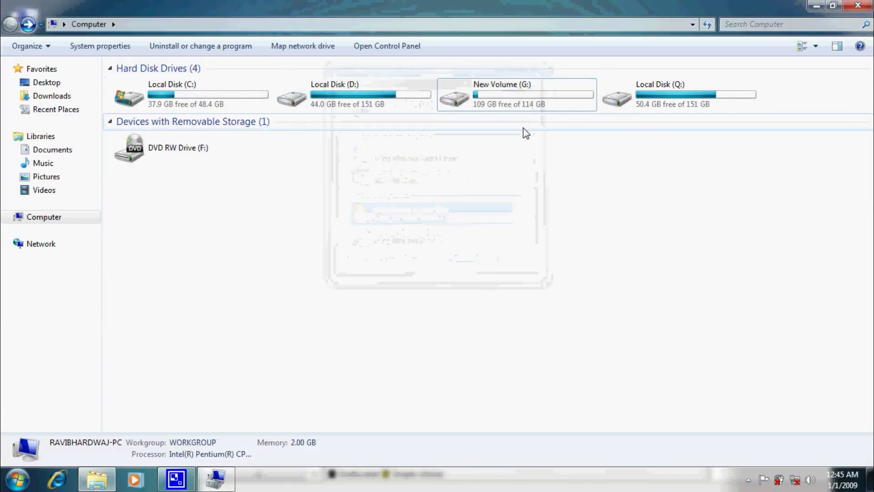
pyautogui.press('Down')
pyautogui.click(431, 168)
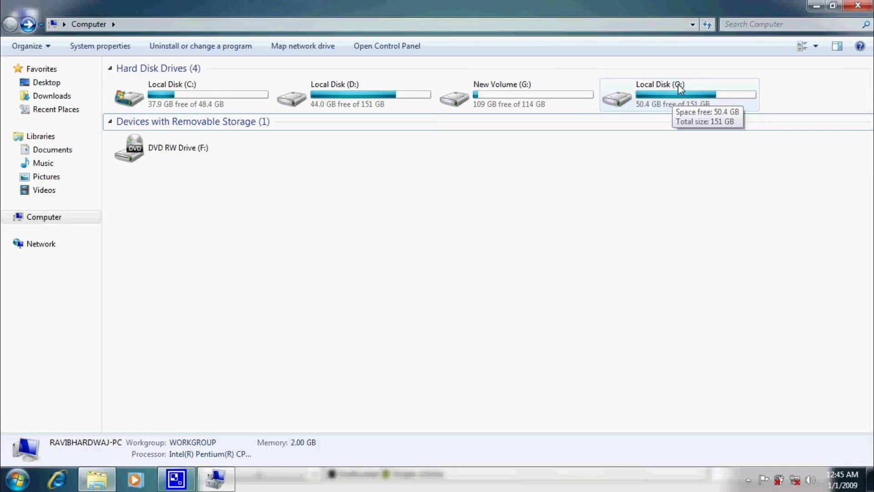
pyautogui.doubleClick(678, 98)
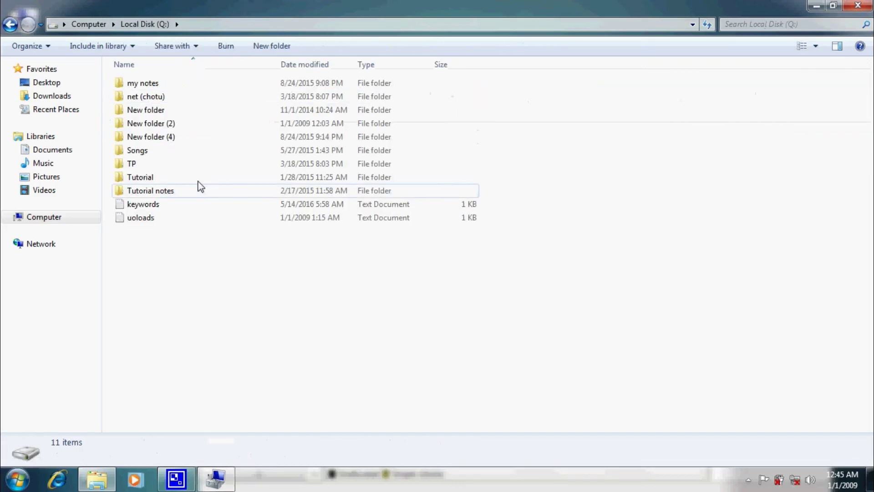
pyautogui.click(10, 24)
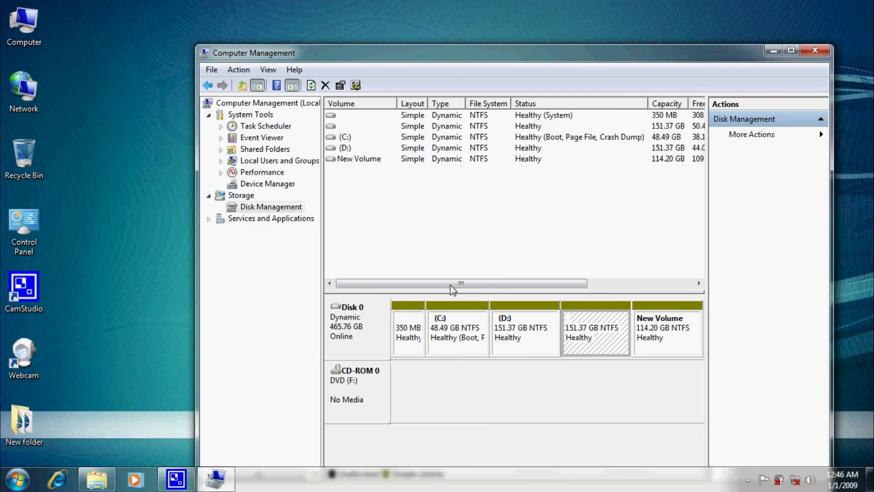
# - View the drive letter and path settings of the unlabelled 151.37 GB volume without changes, and close Computer Management
pyautogui.rightClick(590, 324)
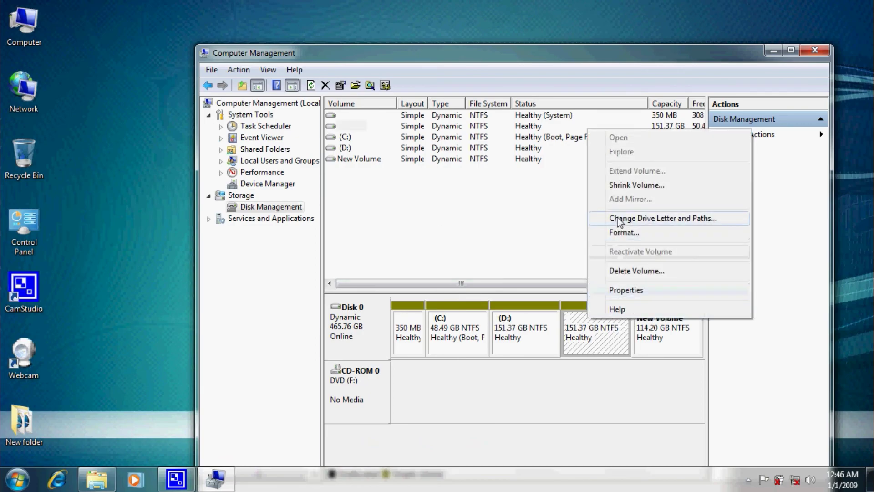
pyautogui.click(716, 222)
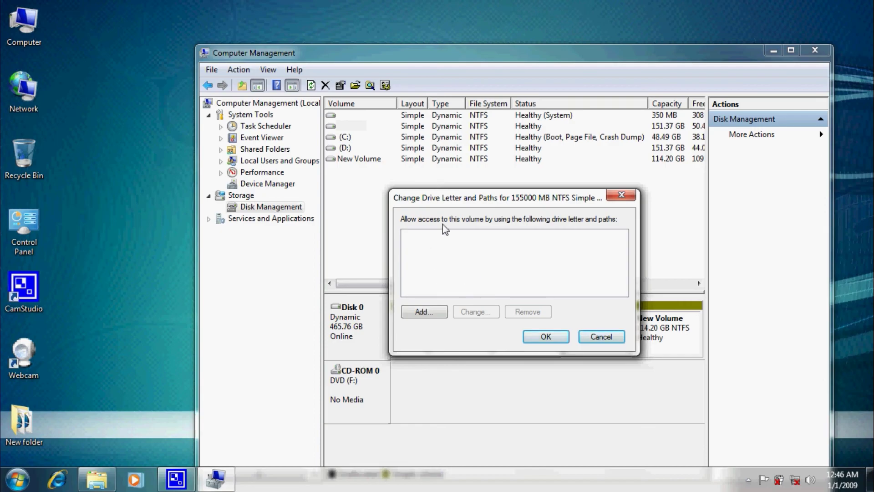
pyautogui.click(614, 200)
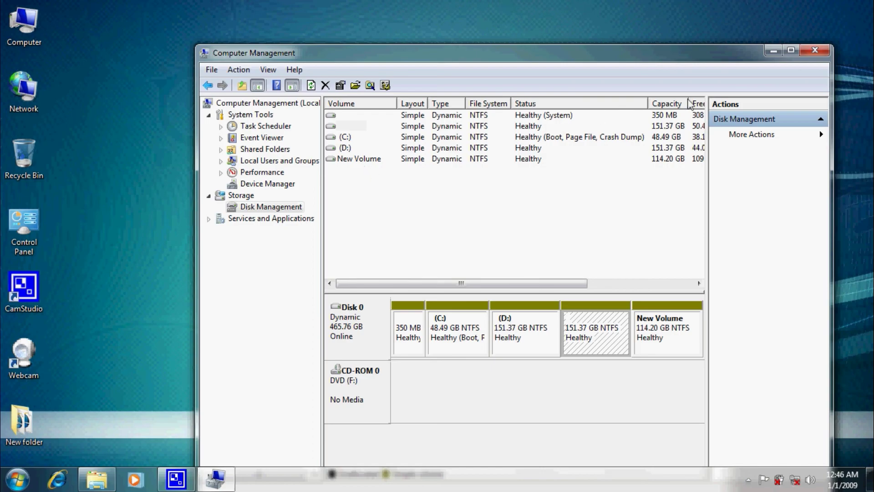
pyautogui.click(815, 50)
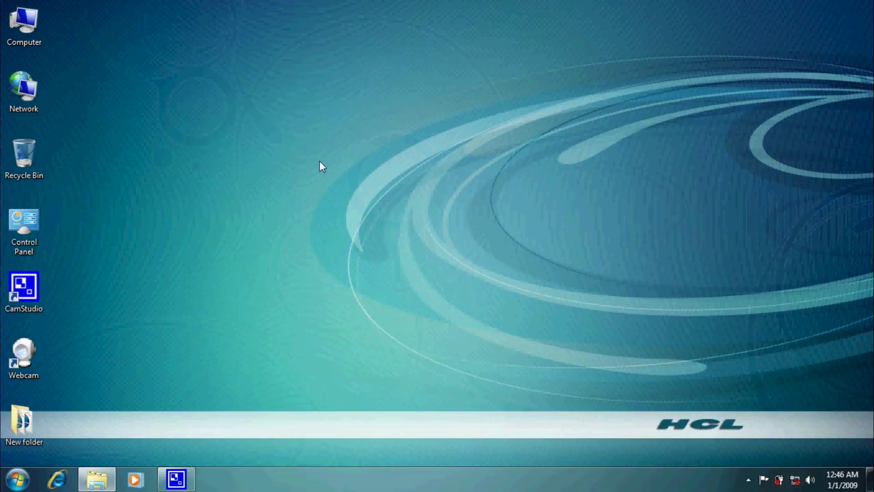